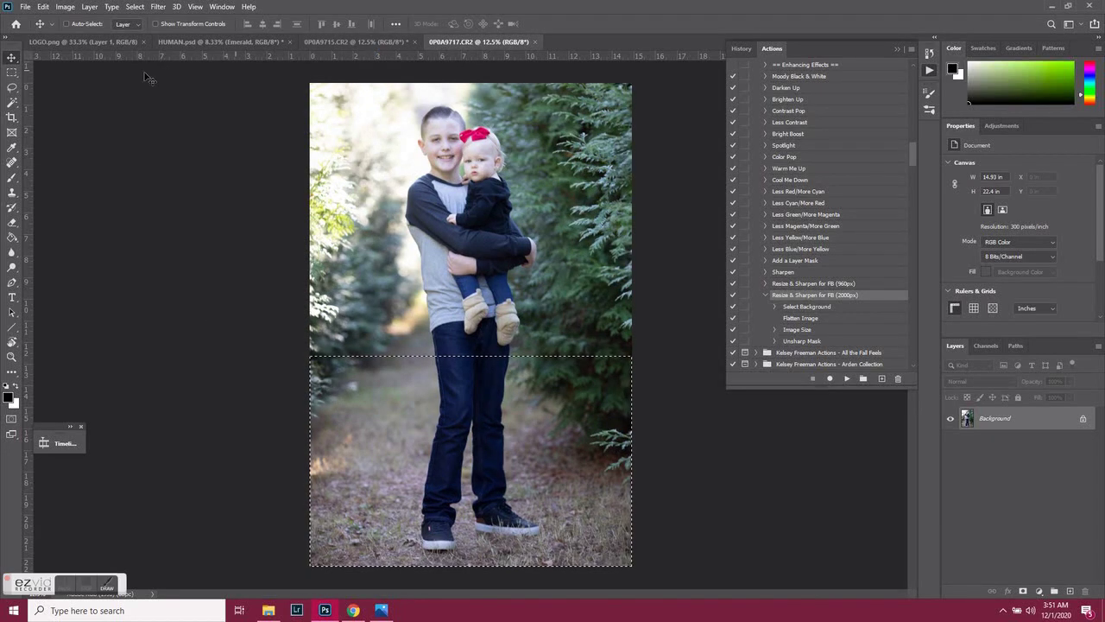
Marquee-select the lower strip of shot 0P0A9717 and copy it.
key("m")
mouse_move(632, 565)
left_mouse_down()
mouse_move(367, 439)
mouse_move(310, 380)
left_mouse_up()
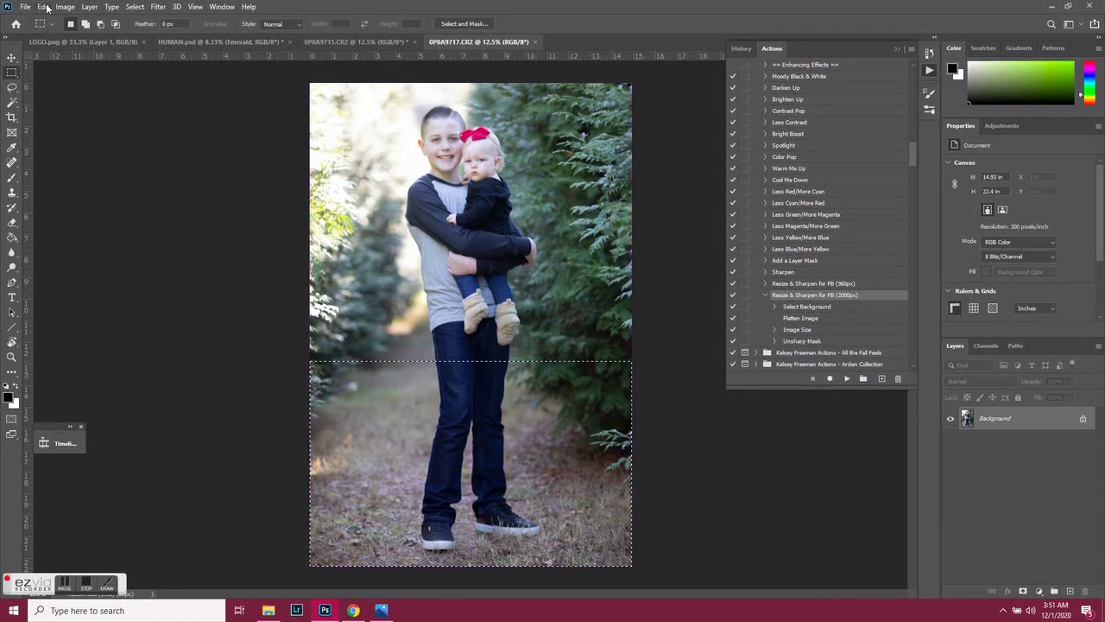
left_click(76, 6)
Extend the bottom edge of the 0P0A9715 portrait canvas downward with Crop.
left_click(354, 42)
key("c")
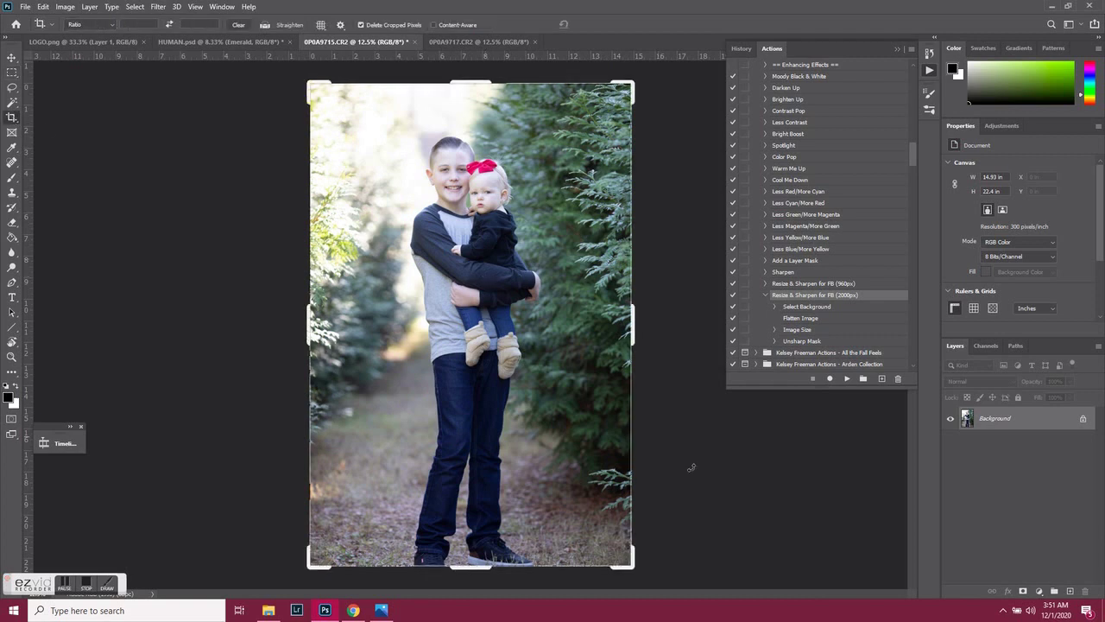
left_click_drag(471, 565, 471, 589)
left_click(898, 49)
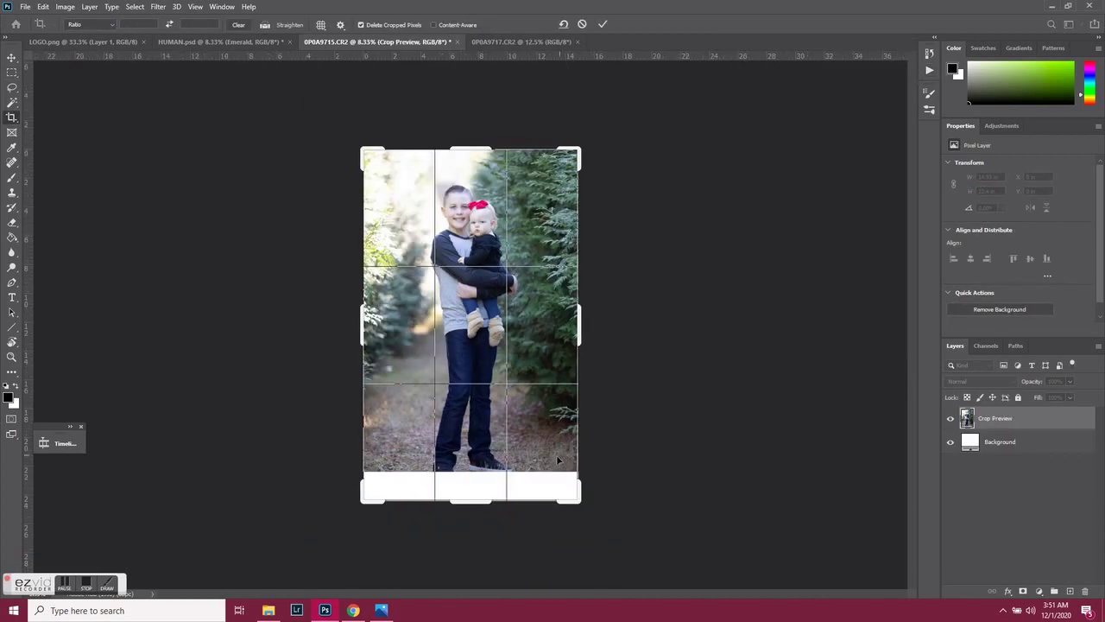
key("Return")
Paste the strip as Layer 1 and move it toward the canvas bottom, roughly aligning the legs.
key("ctrl+v")
key("v")
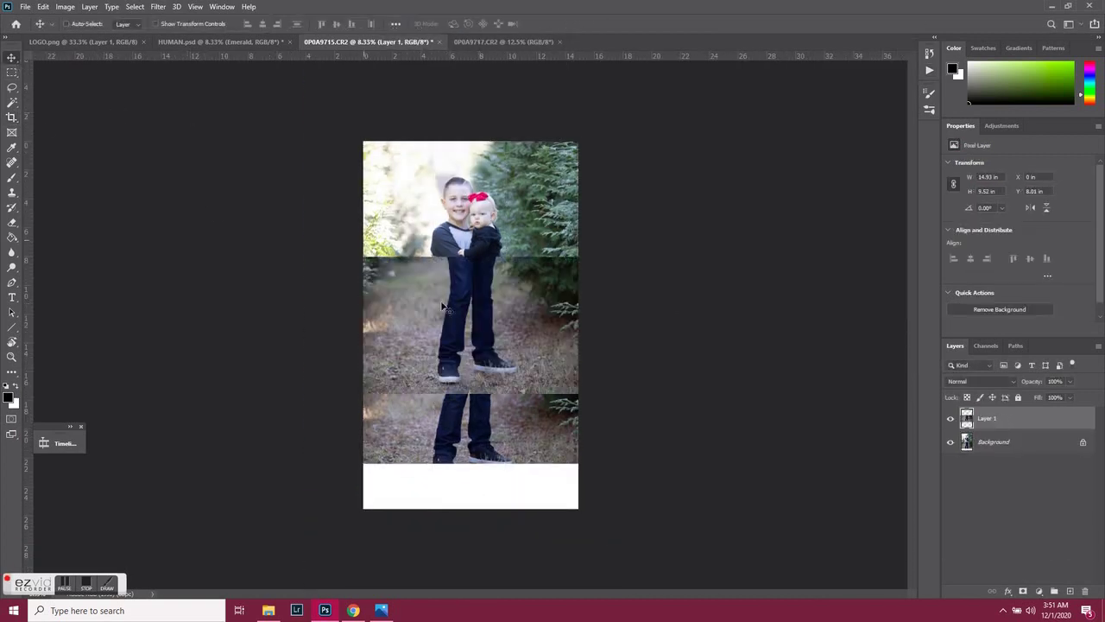
left_click_drag(471, 346, 471, 449)
scroll(470, 432, "up", 3)
mouse_move(507, 524)
left_mouse_down()
mouse_move(505, 441)
mouse_move(508, 472)
left_mouse_up()
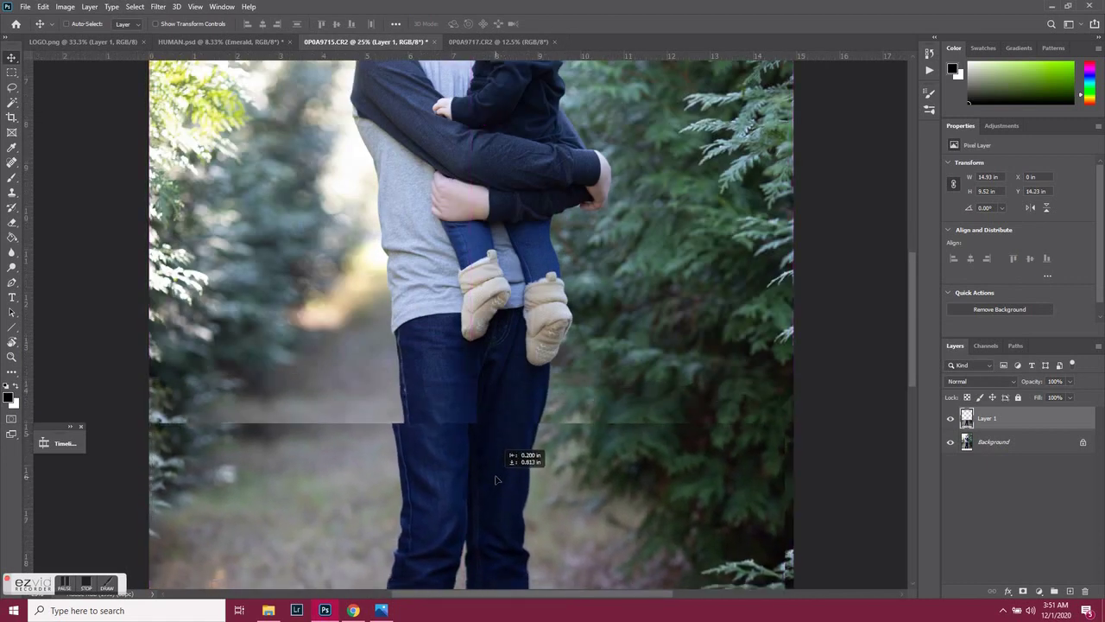
Zoom out and fine-position the pasted strip with drags and arrow-key nudges.
key("ctrl+minus")
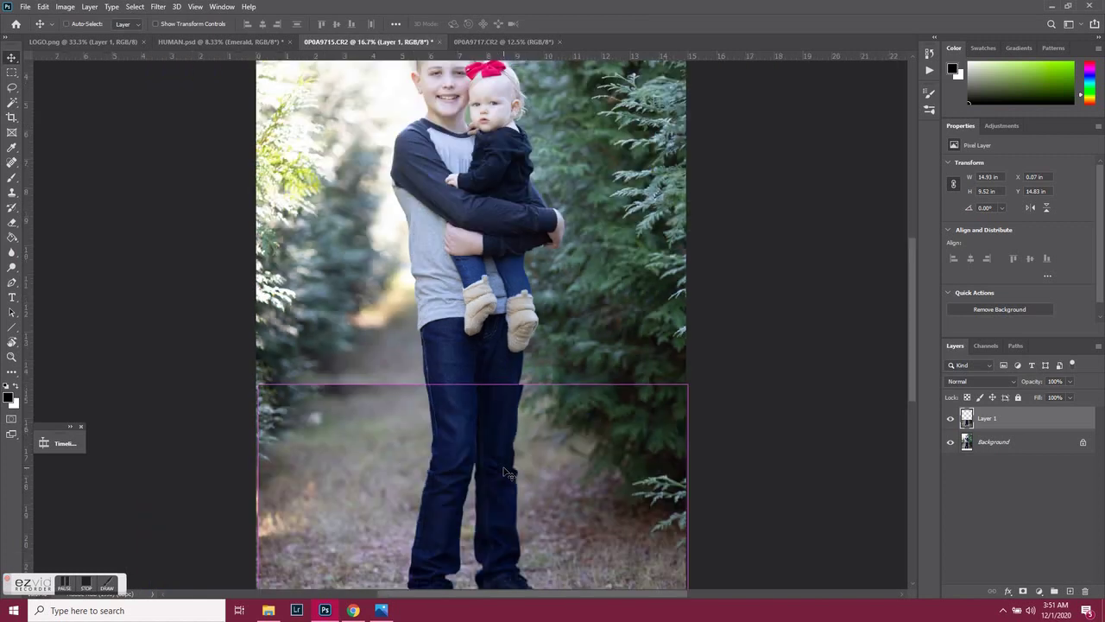
scroll(508, 432, "down", 3)
mouse_move(561, 380)
left_mouse_down()
mouse_move(565, 395)
mouse_move(568, 367)
left_mouse_up()
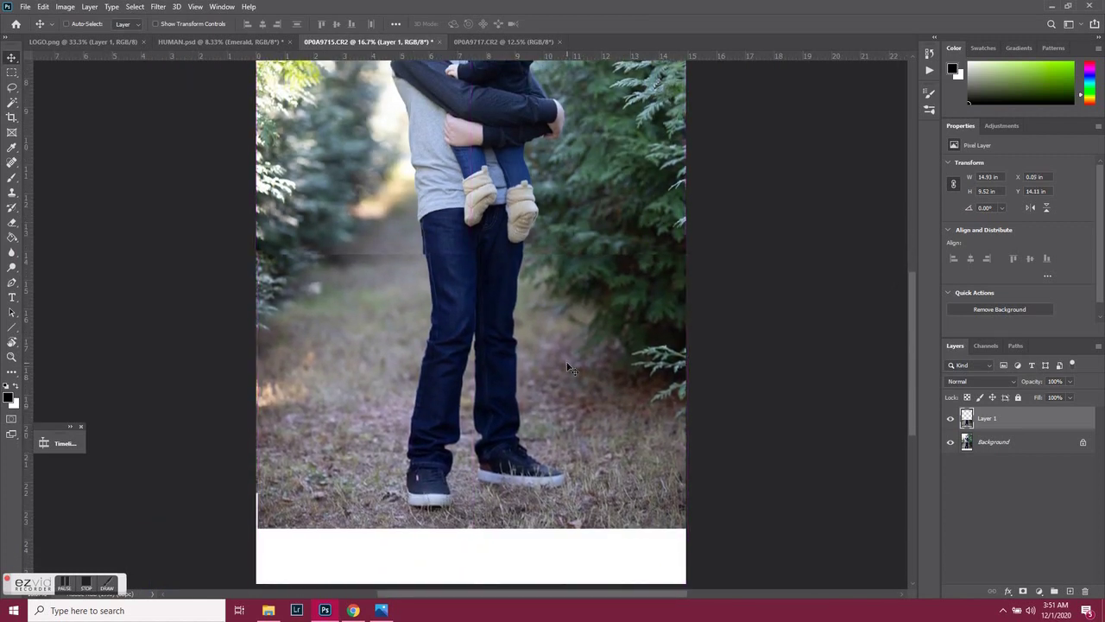
key("Left")
key("Down")
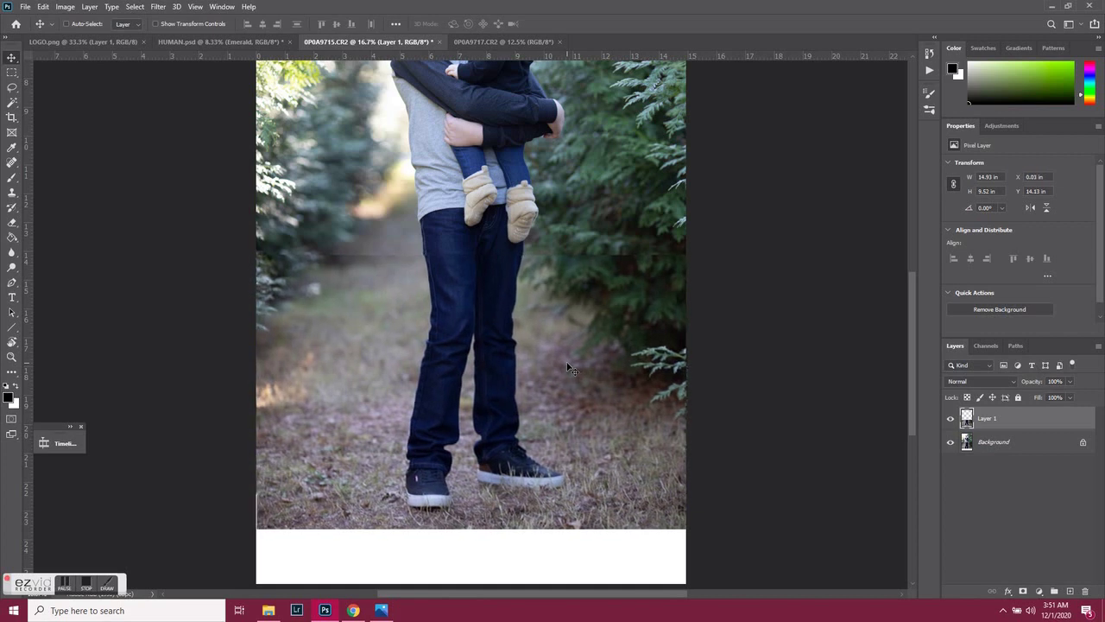
left_click_drag(499, 345, 499, 335)
Lower Layer 1's opacity to align it with the original legs, then restore 100% opacity.
left_click(1069, 382)
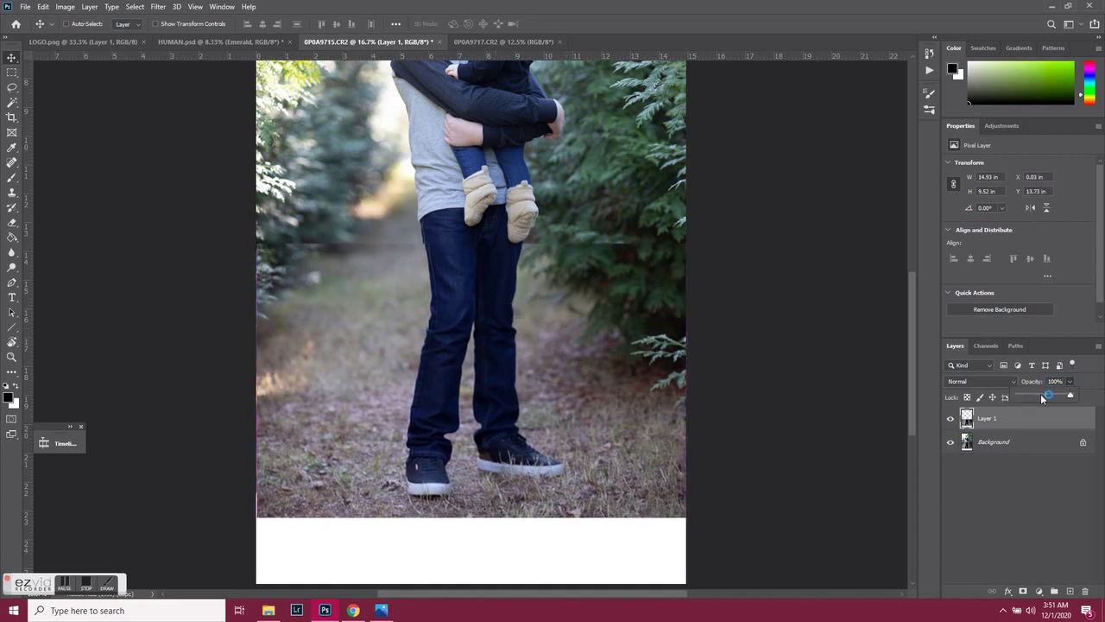
left_click_drag(1071, 395, 1040, 395)
left_click_drag(607, 369, 607, 397)
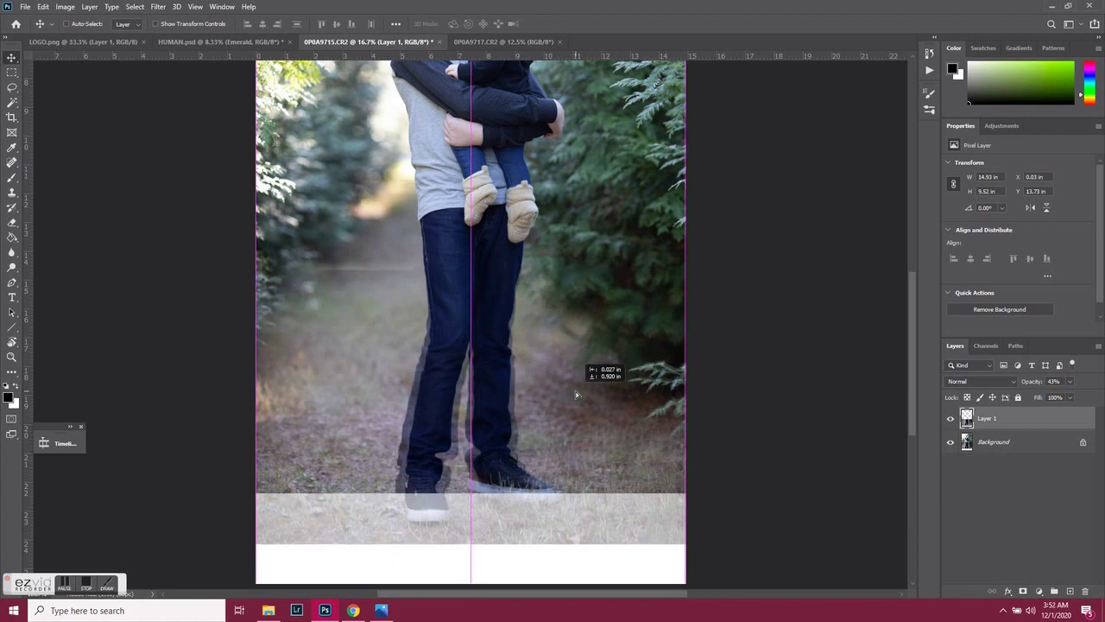
left_click(1069, 382)
left_click_drag(1055, 396, 1096, 395)
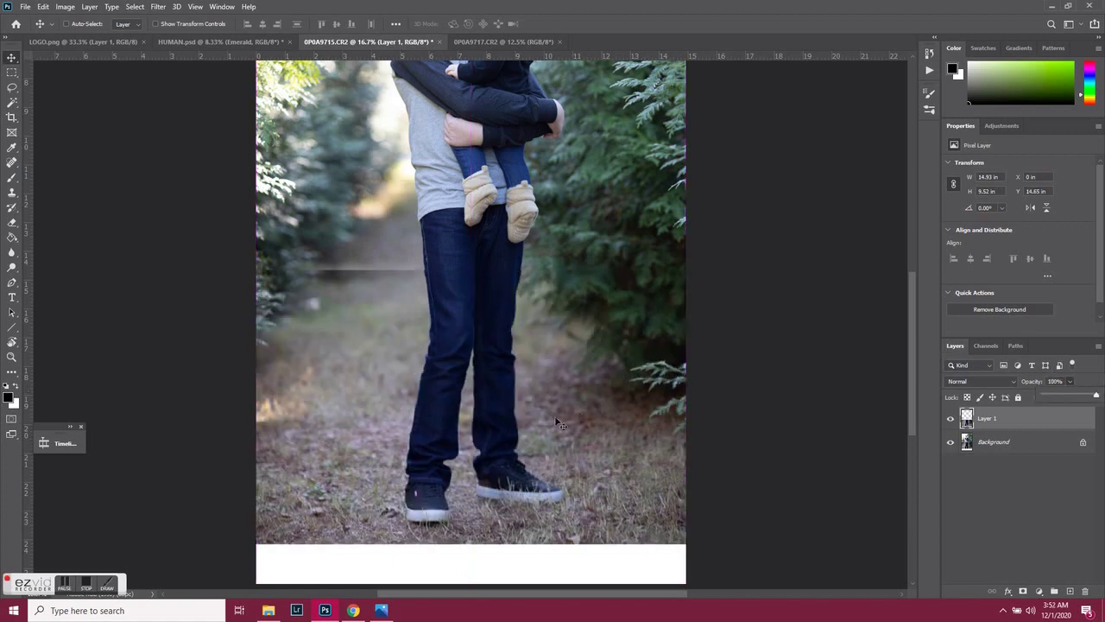
left_click(13, 223)
Erase along the seam with a large 0%-hardness Soft Round brush, replacing the undone first stroke.
left_click_drag(285, 276, 553, 285)
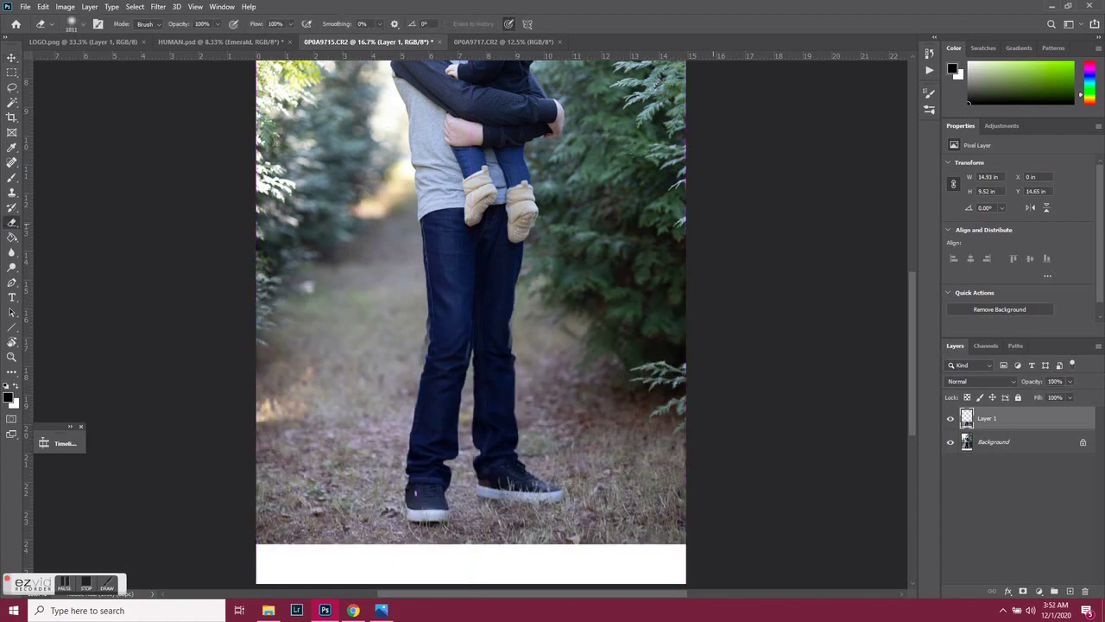
scroll(471, 285, "up", 1)
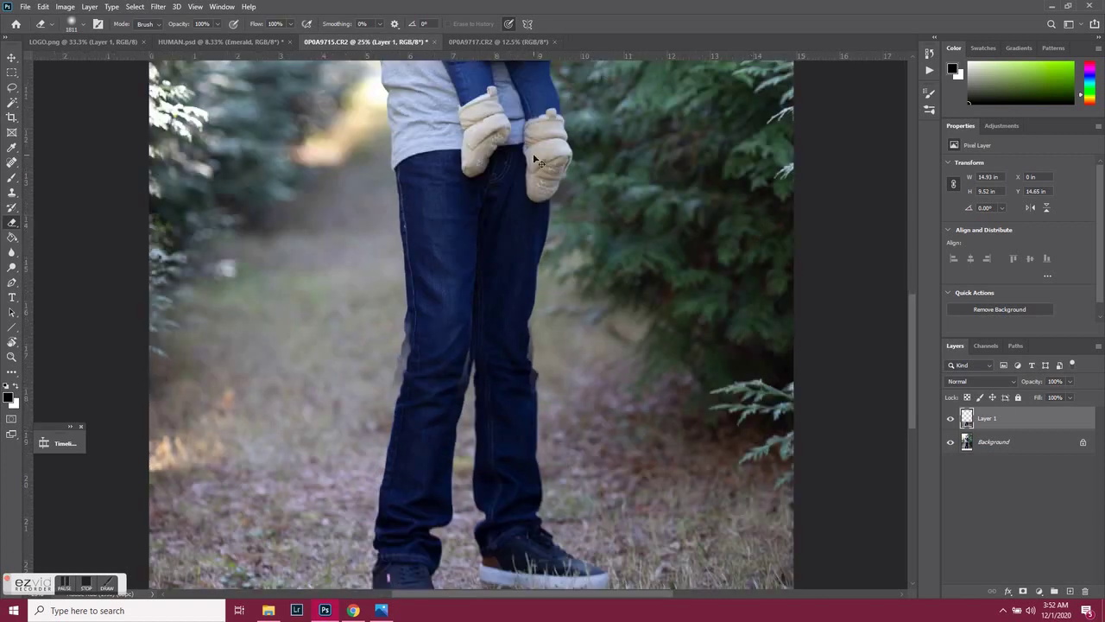
key("ctrl+z")
left_click(76, 25)
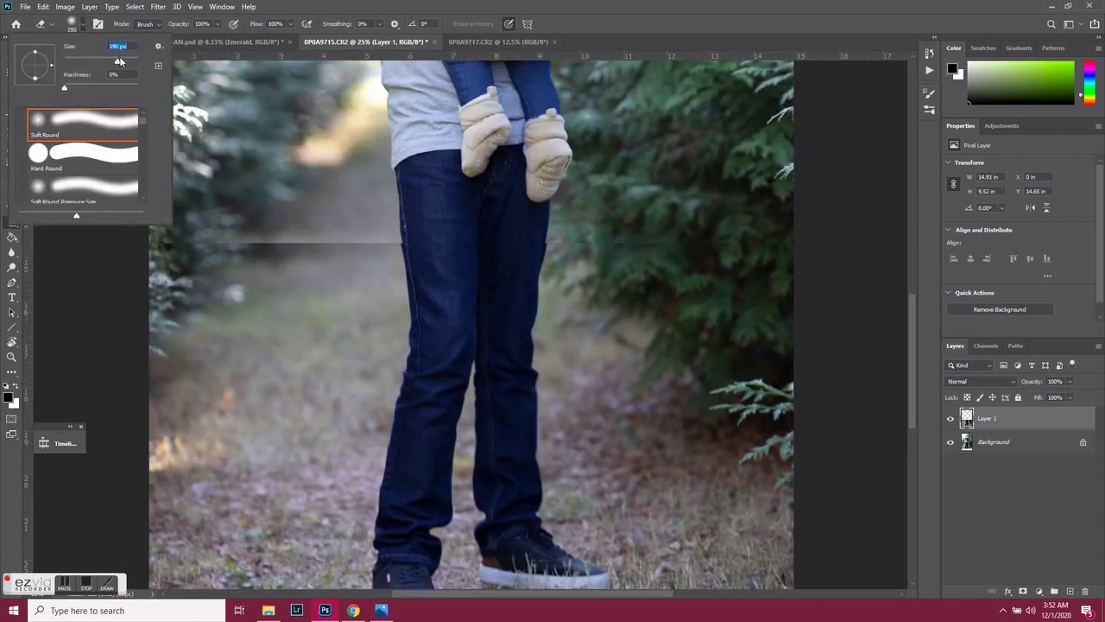
left_click(155, 179)
left_click_drag(173, 259, 788, 195)
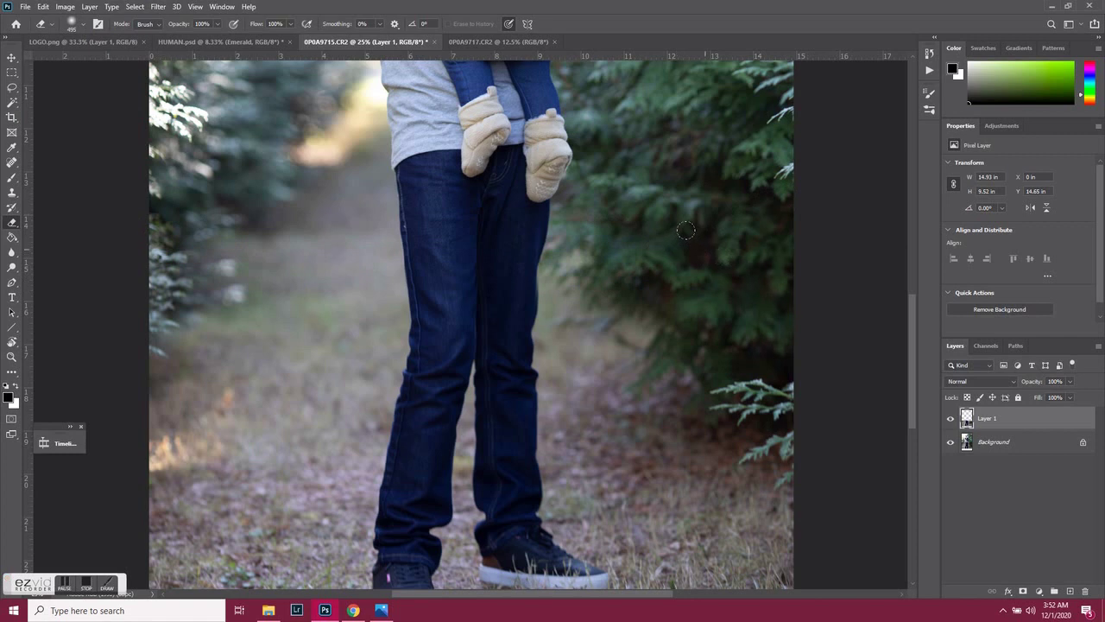
scroll(708, 253, "down", 2)
scroll(708, 253, "down", 1)
scroll(708, 253, "up", 4)
scroll(708, 253, "down", 4)
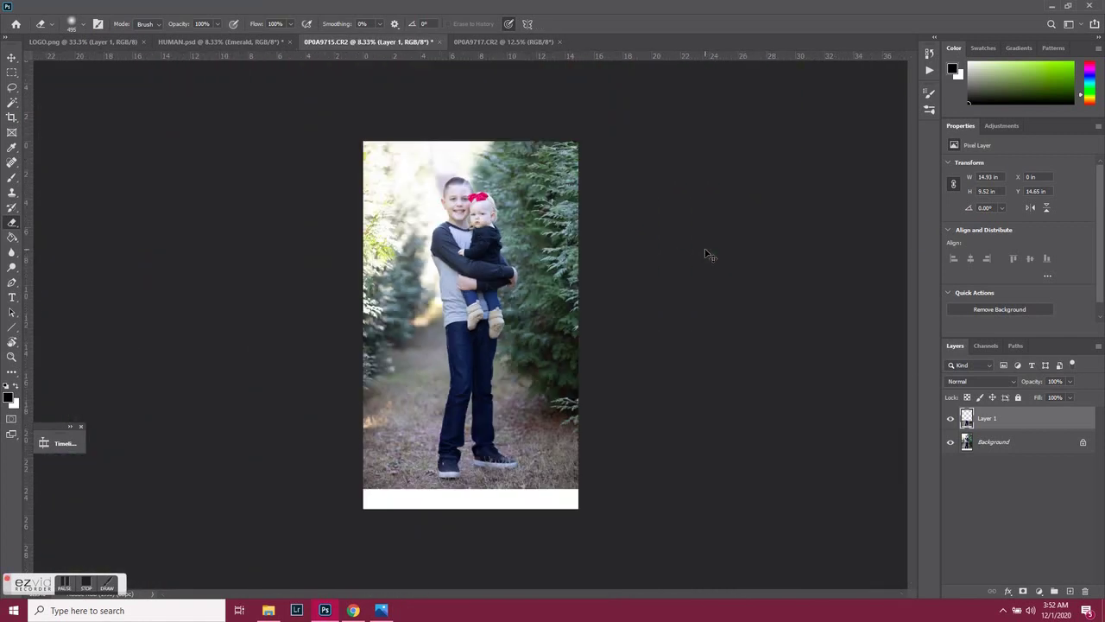